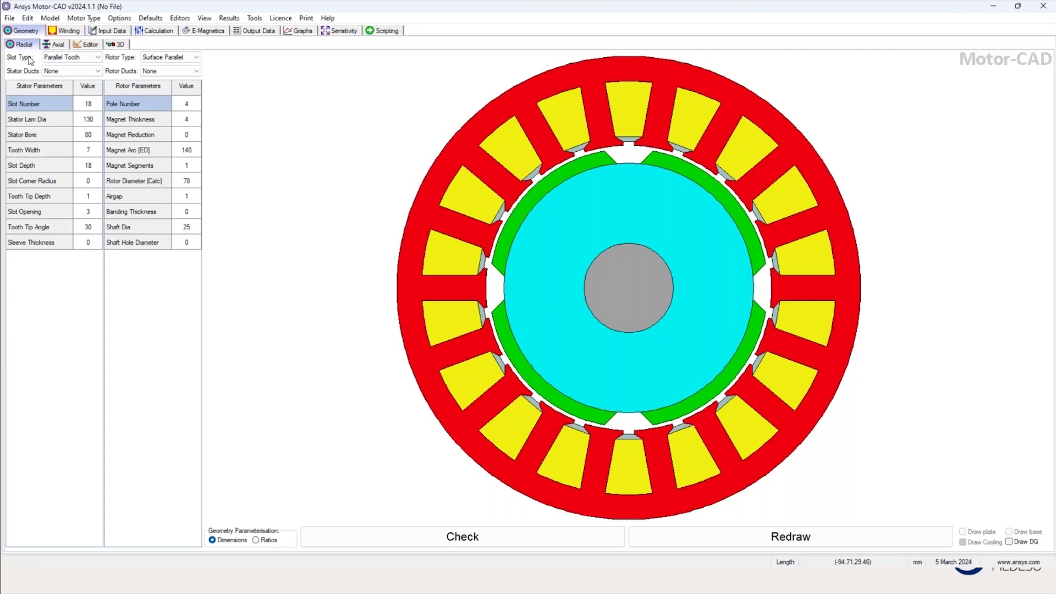
Review the Axial, Radial, Winding and Input Data pages, ending on Calculation settings (3000 rpm, 5 A).
left_click(59, 46)
left_click(24, 47)
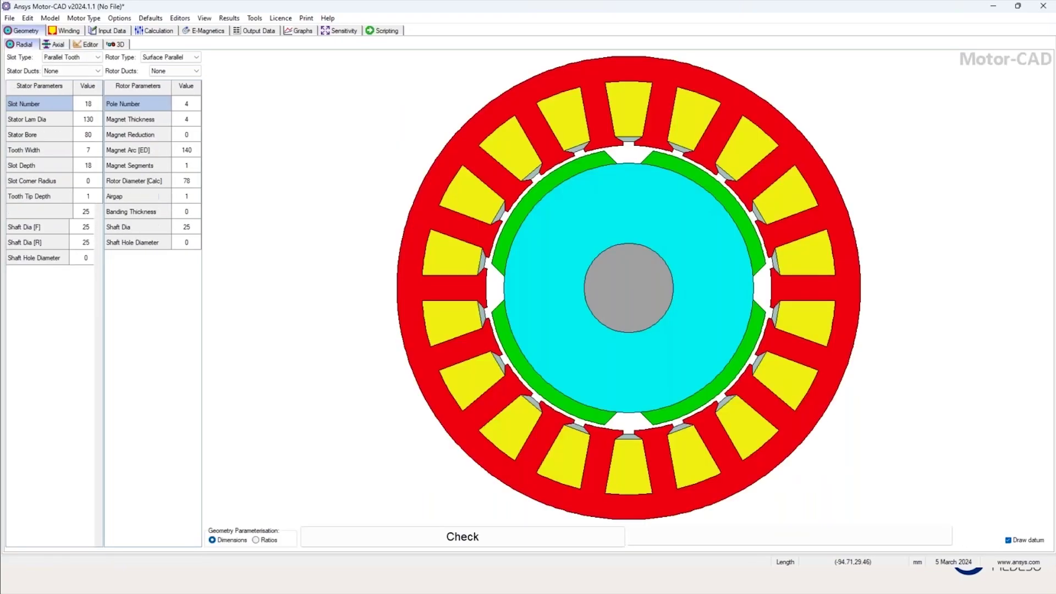
left_click(68, 32)
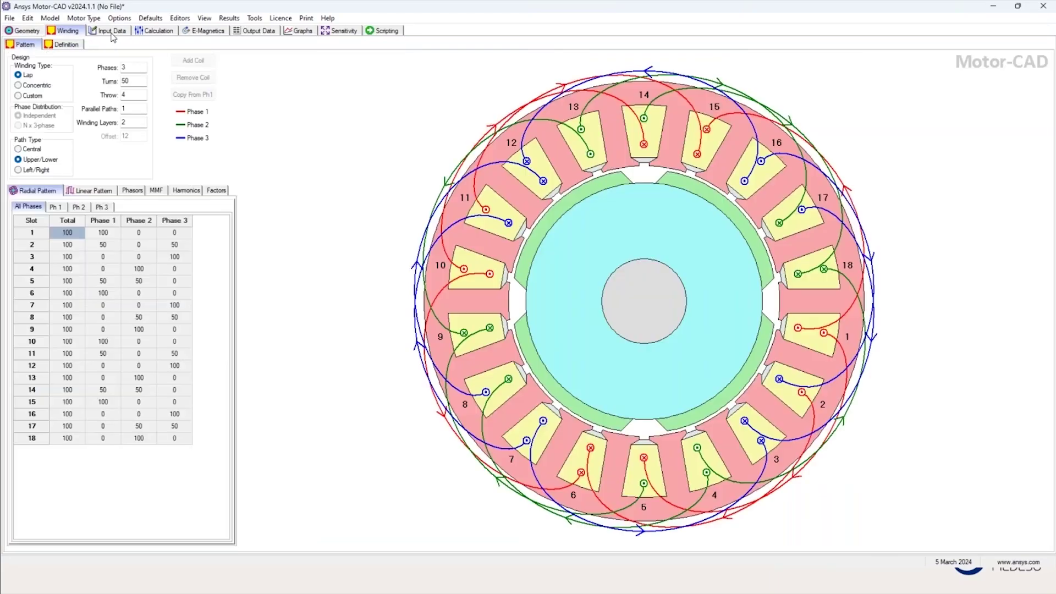
left_click(112, 31)
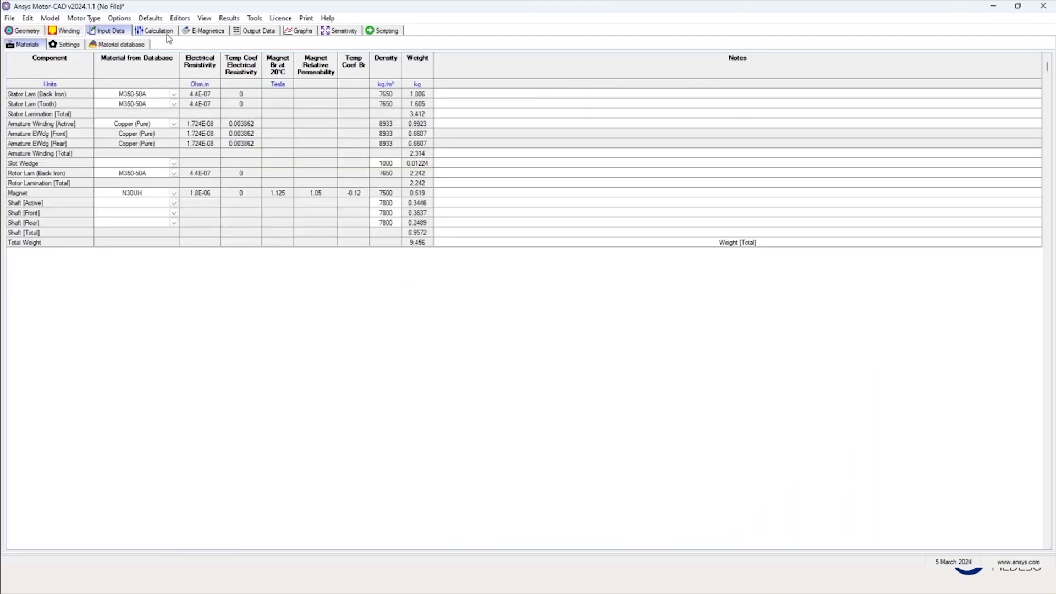
left_click(159, 31)
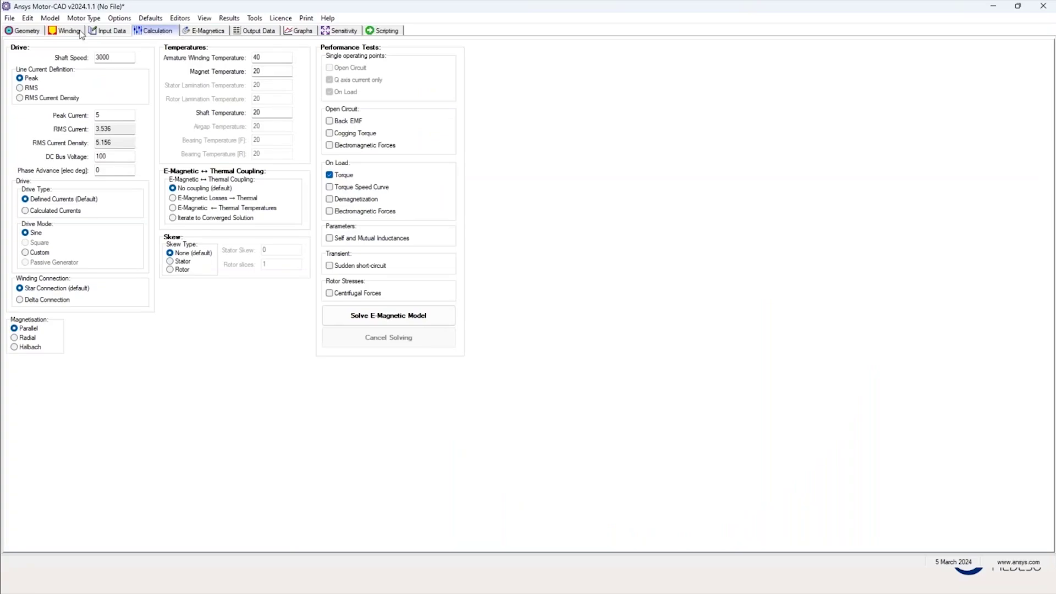
Solve the on-load E-Magnetic model and show the FEA flux density plot peaking near 1.969 T.
left_click(388, 316)
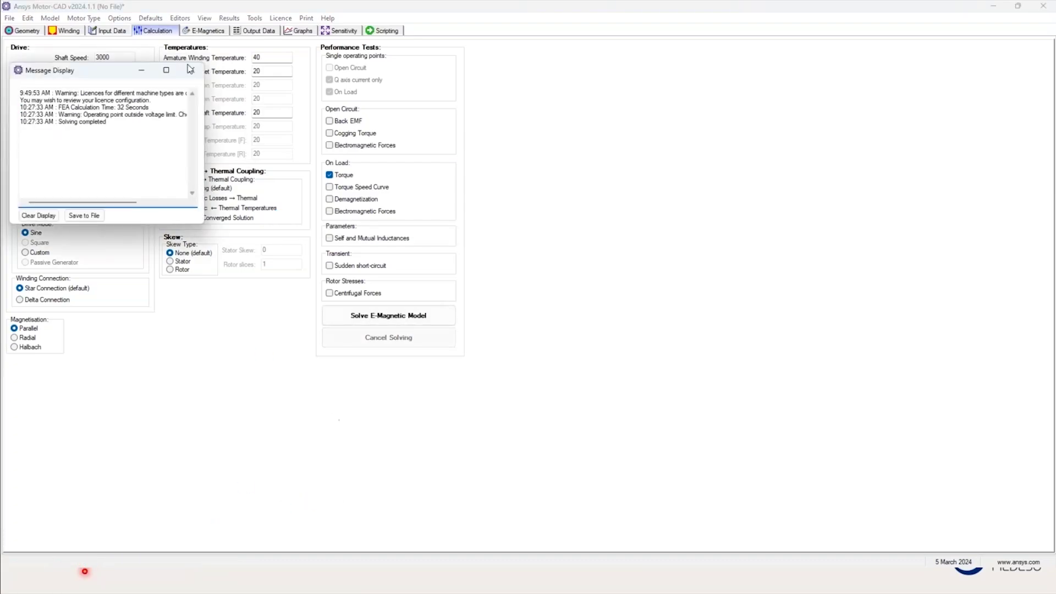
left_click(192, 70)
left_click(204, 31)
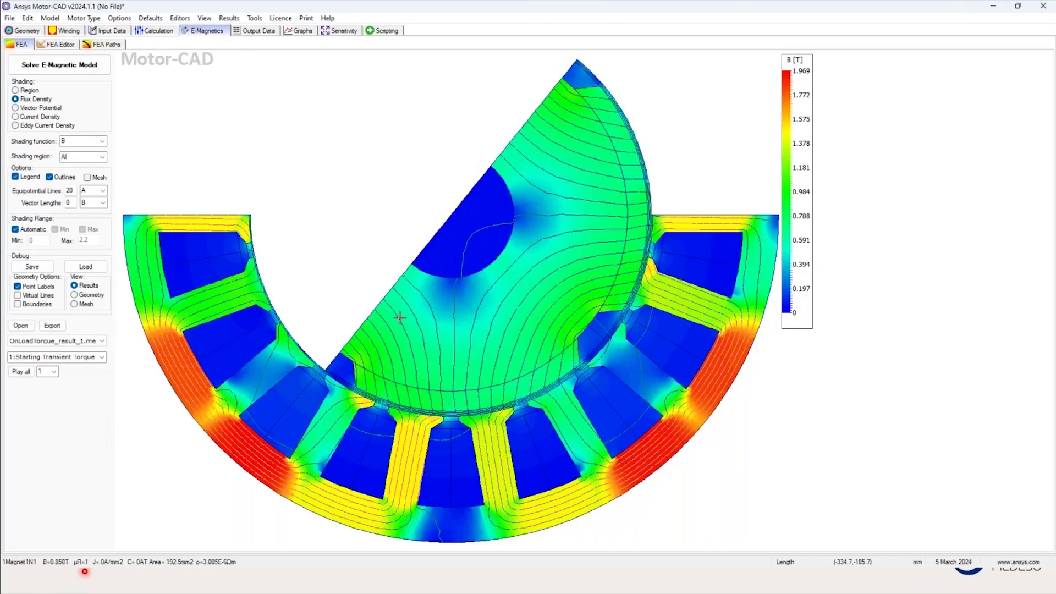
Show the Output Data Drive table of voltages, currents and inductances.
left_click(260, 31)
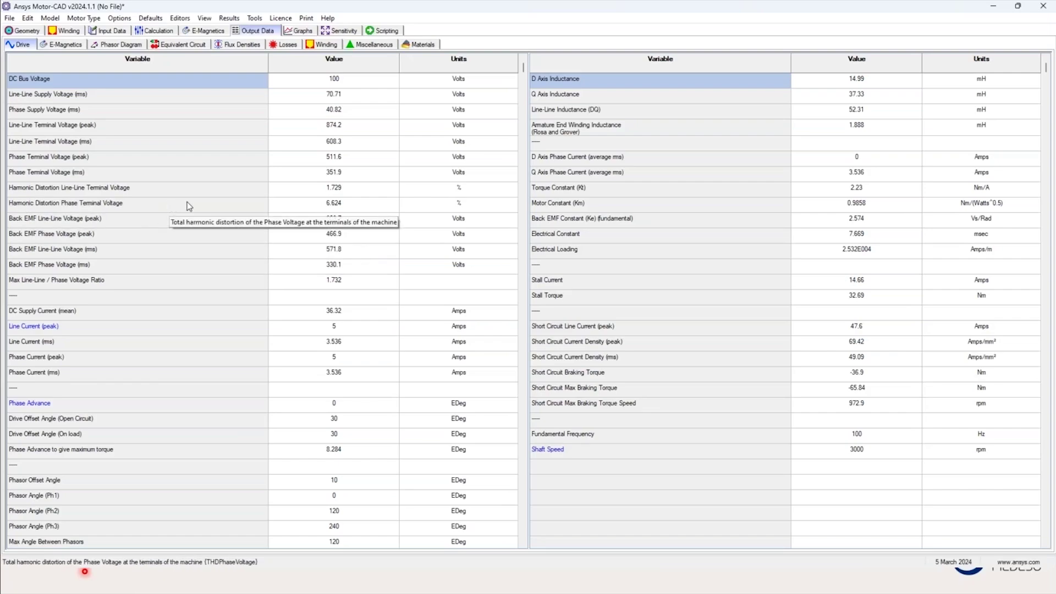
Check the E-Magnetics performance results and the Losses breakdown in Output Data.
left_click(61, 45)
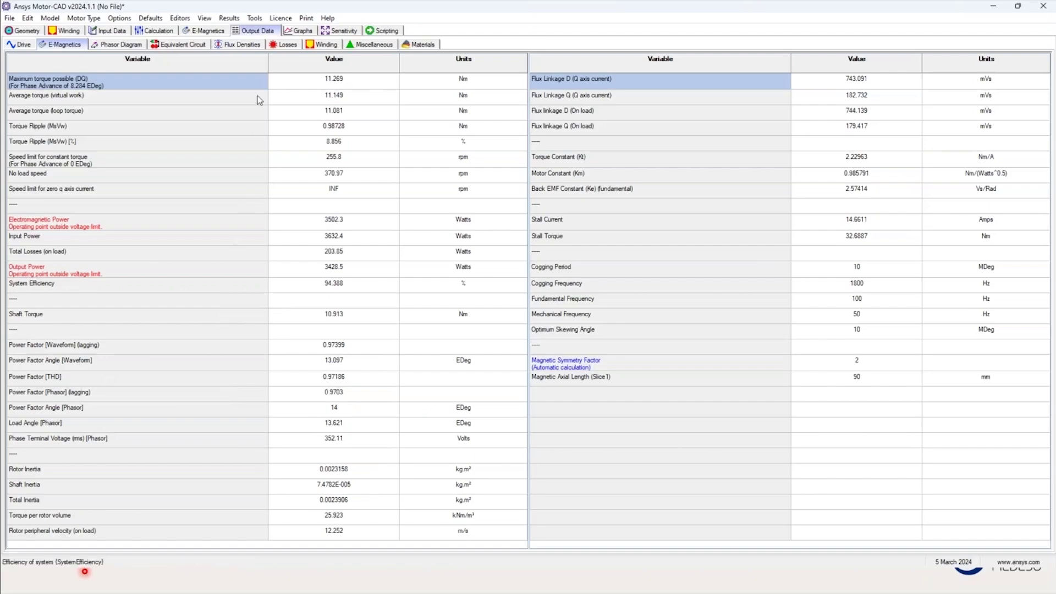
left_click(287, 45)
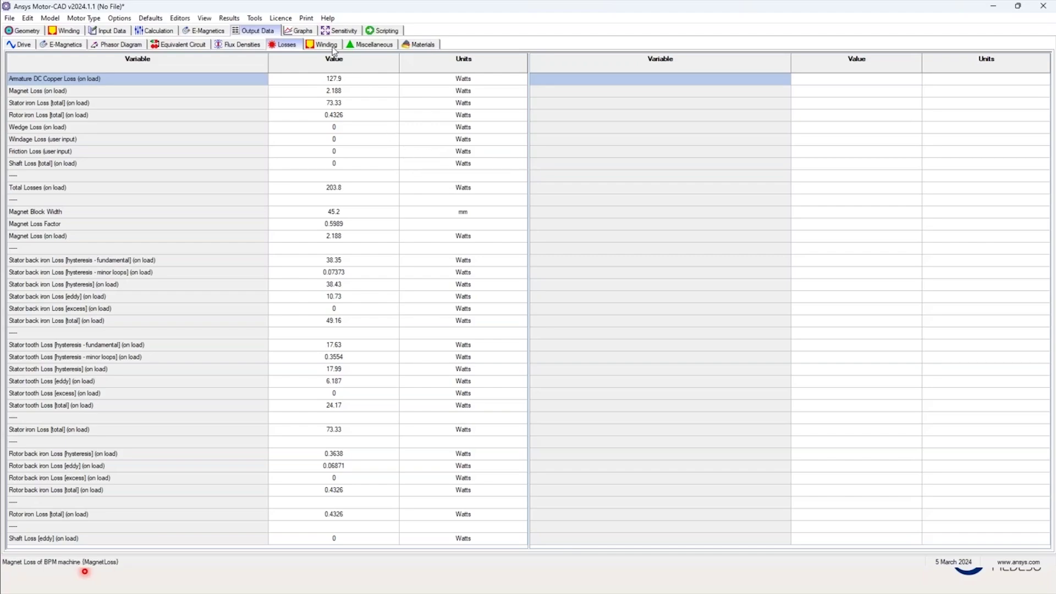
left_click(301, 31)
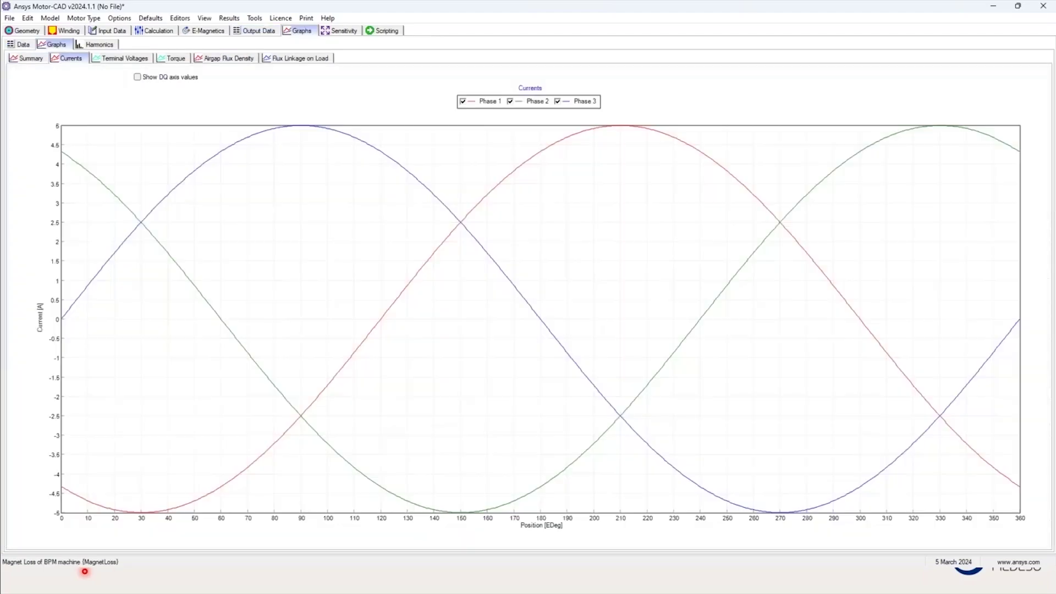
Plot the terminal voltage, torque, airgap flux density, phase current and summary graphs.
left_click(138, 60)
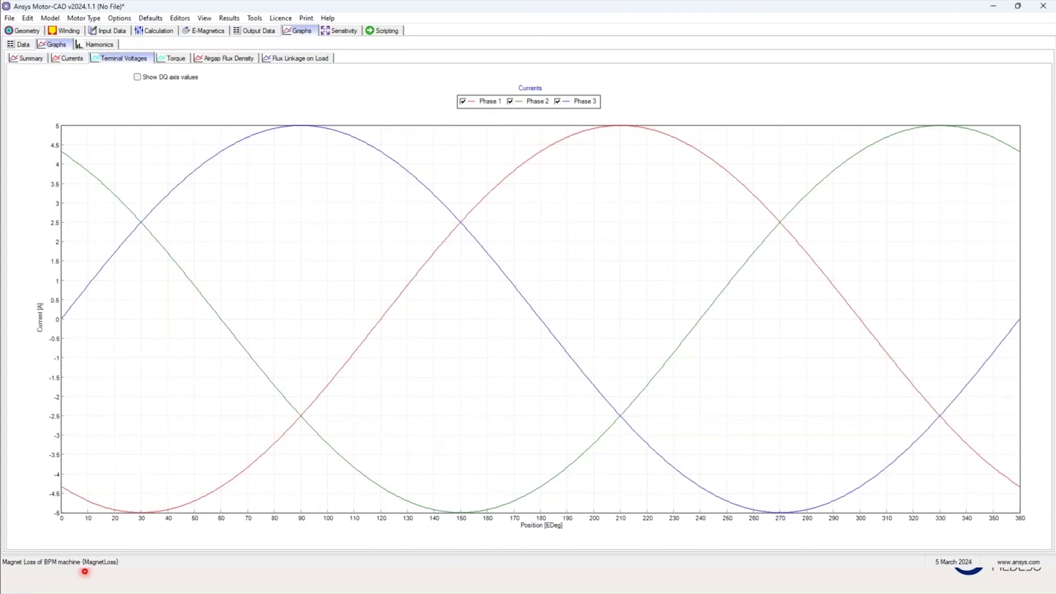
left_click(174, 58)
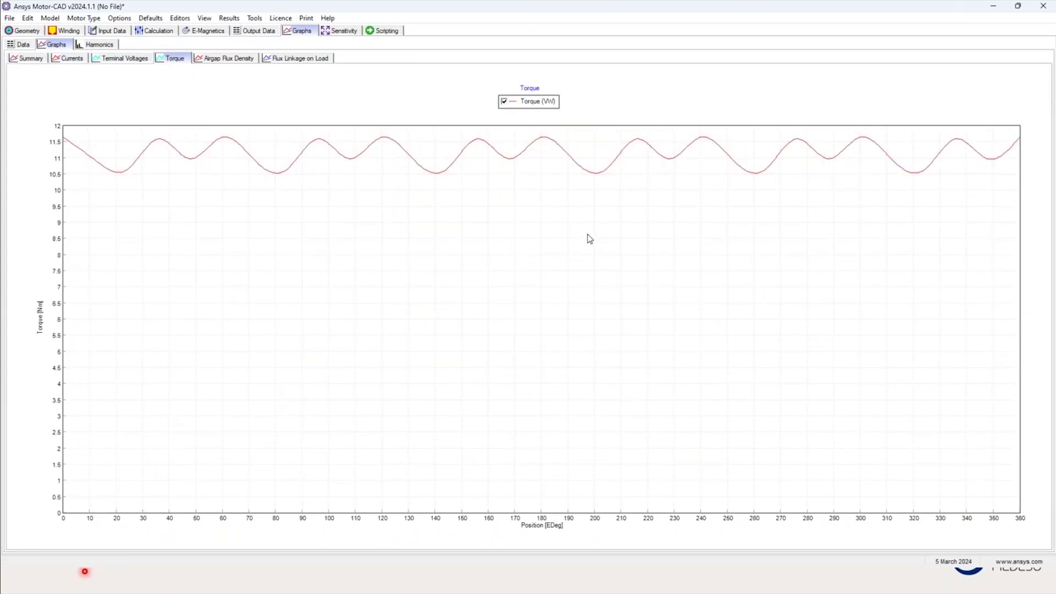
left_click(240, 60)
left_click(176, 58)
left_click(129, 60)
left_click(77, 59)
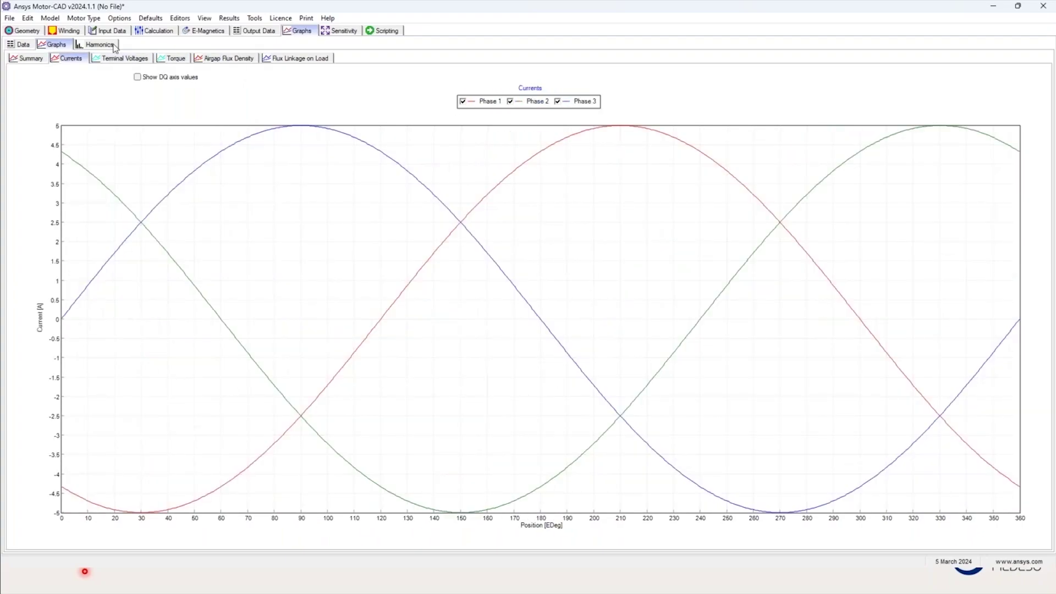
left_click(32, 60)
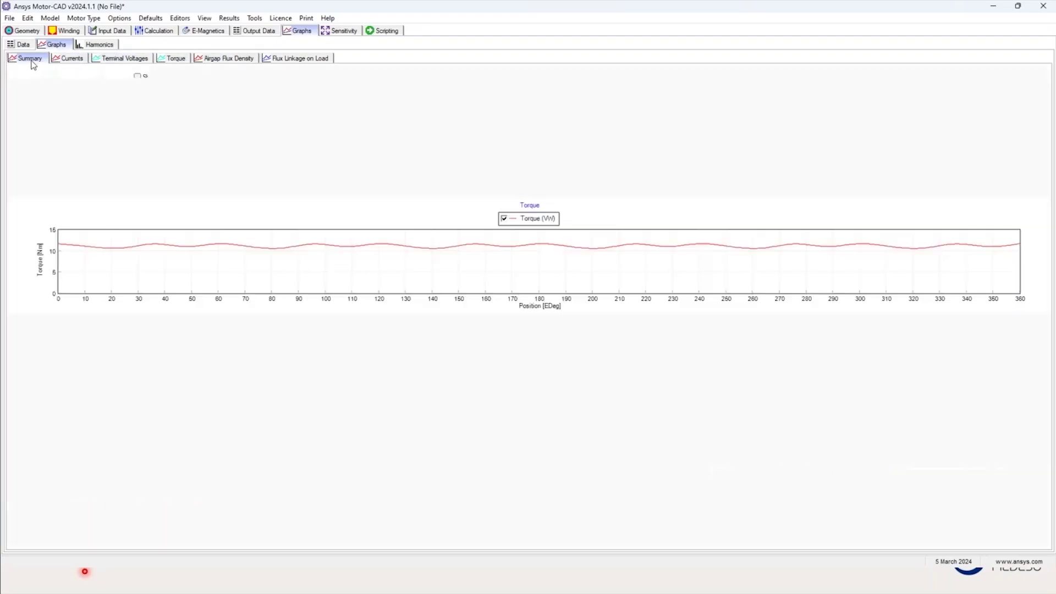
Review the terminal voltage and torque harmonics, then return to the winding and radial geometry.
left_click(100, 47)
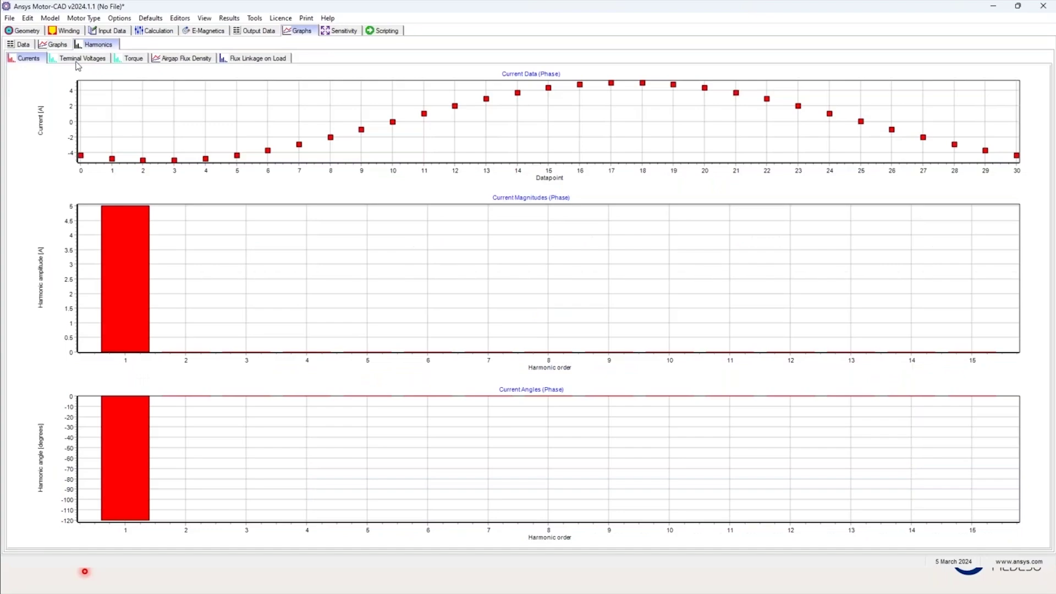
left_click(79, 61)
left_click(133, 59)
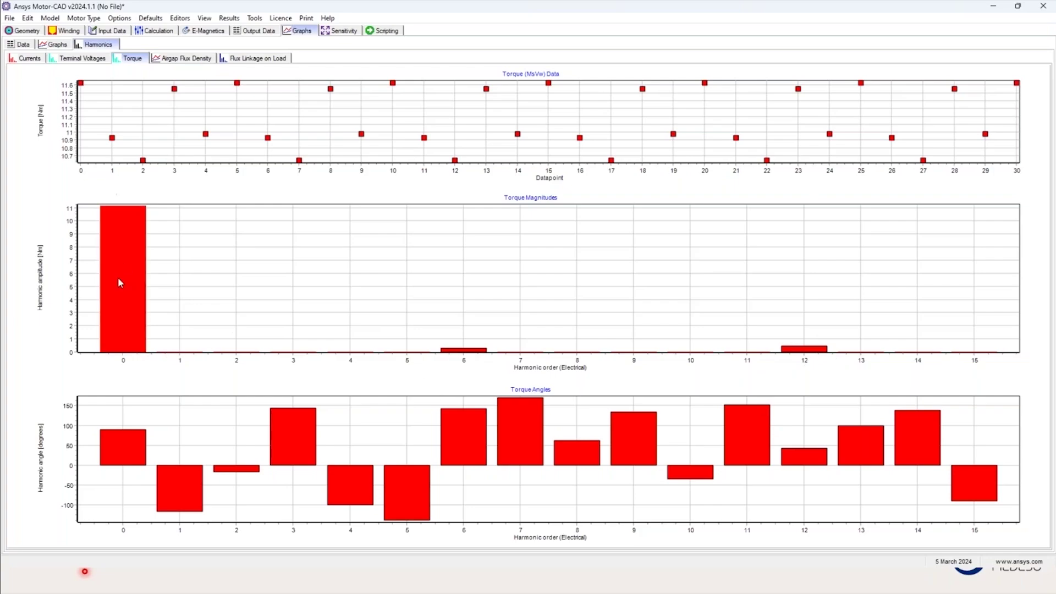
left_click(58, 31)
left_click(27, 32)
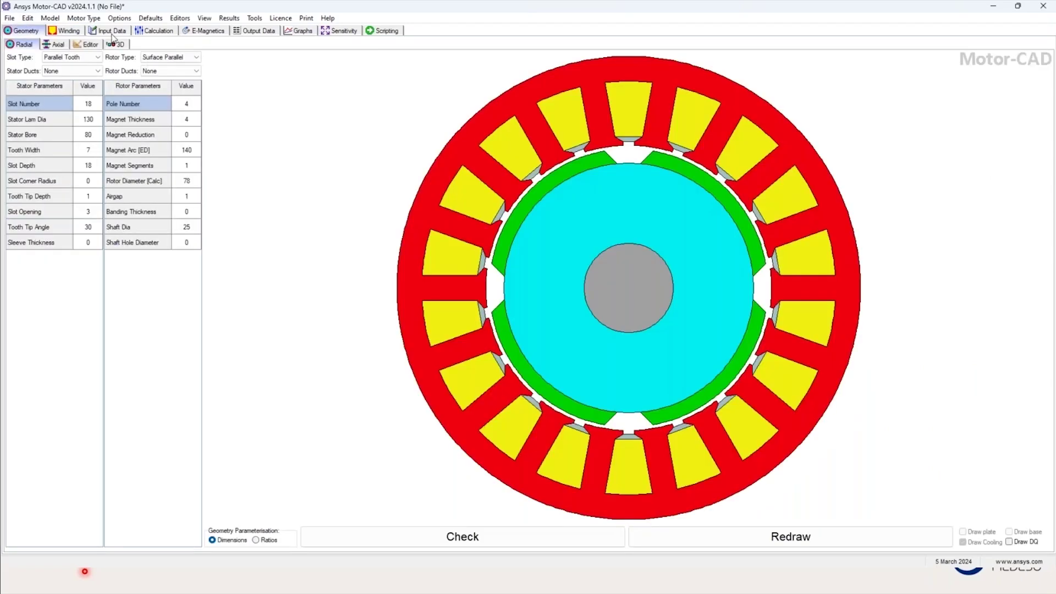
left_click(88, 20)
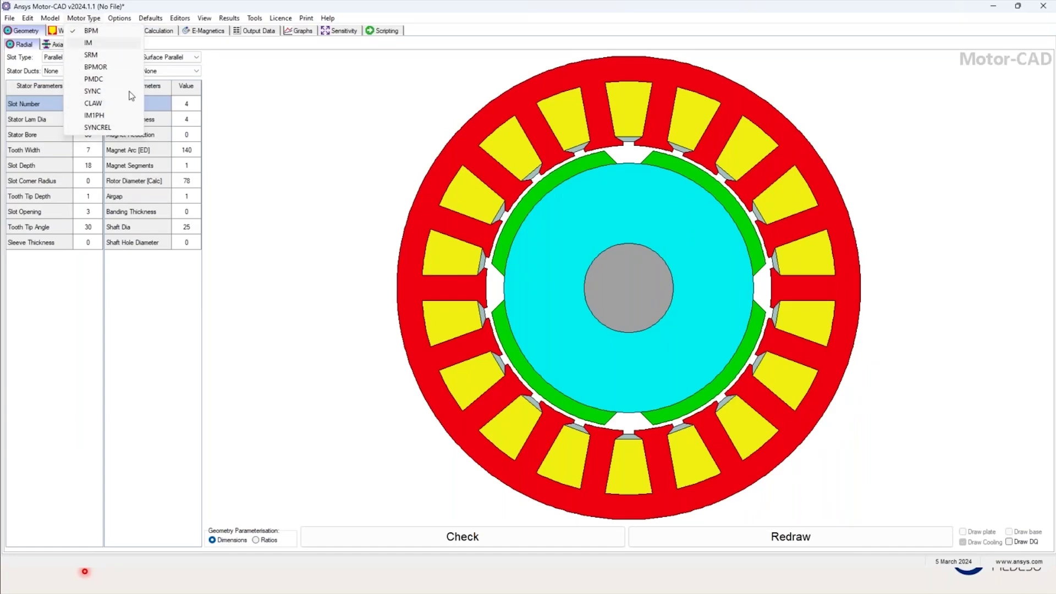
left_click(54, 18)
left_click(54, 18)
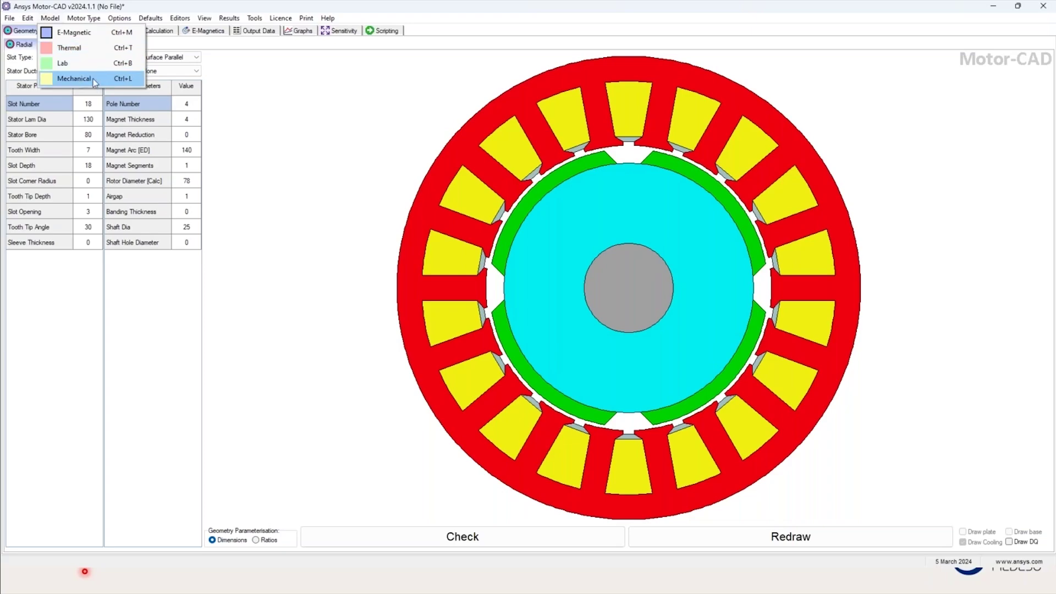
left_click(275, 161)
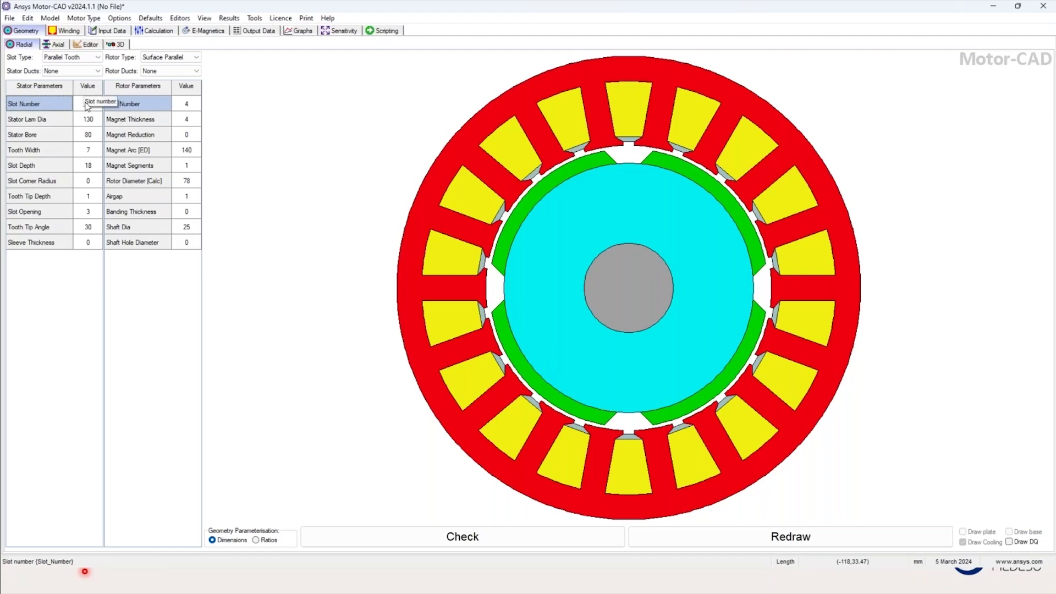
left_click(84, 107)
scroll(60, 104, "up", 4)
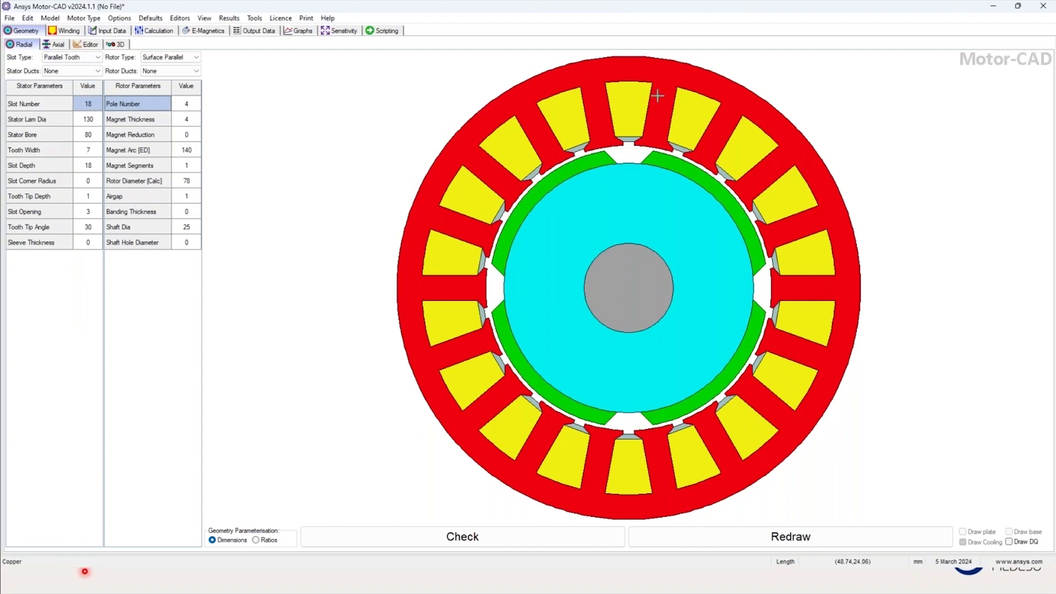
Open the Tutorials folder from the Help menu.
left_click(329, 18)
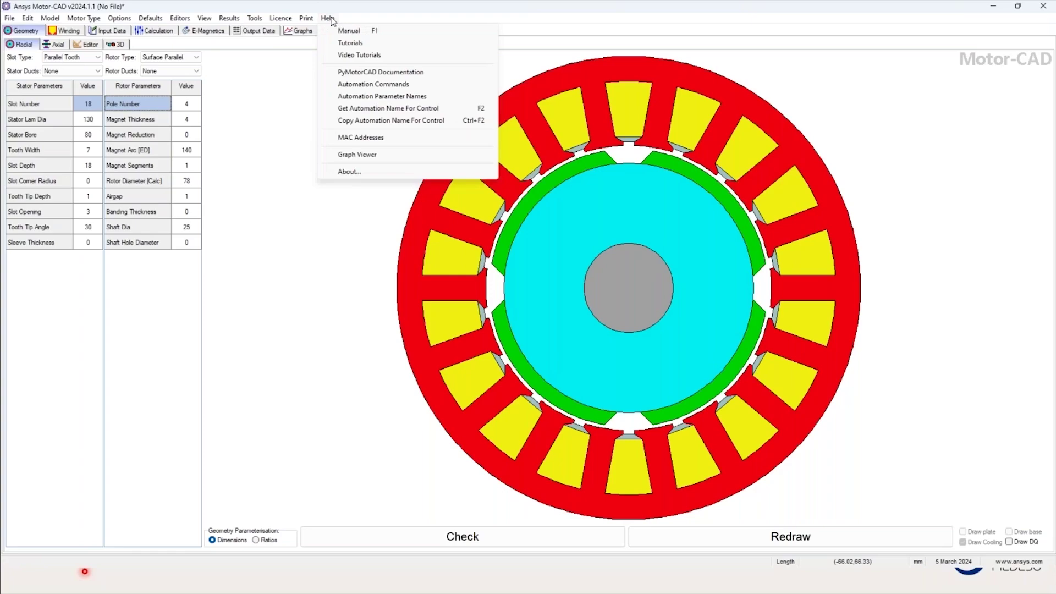
left_click(350, 43)
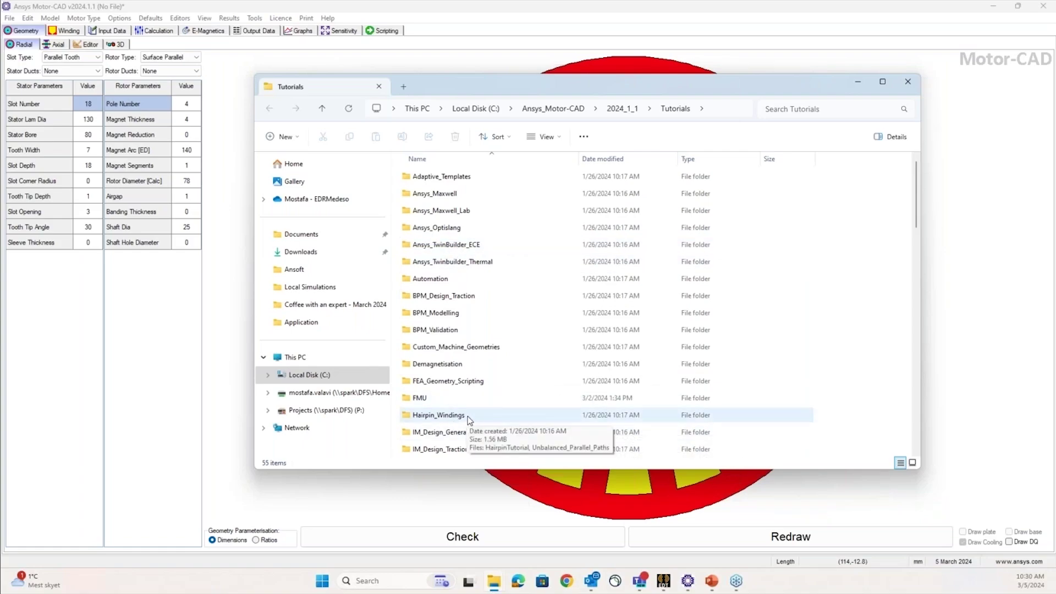
Scroll through the 2024_1_1 Tutorials folder list and close the File Explorer window.
scroll(470, 421, "down", 2)
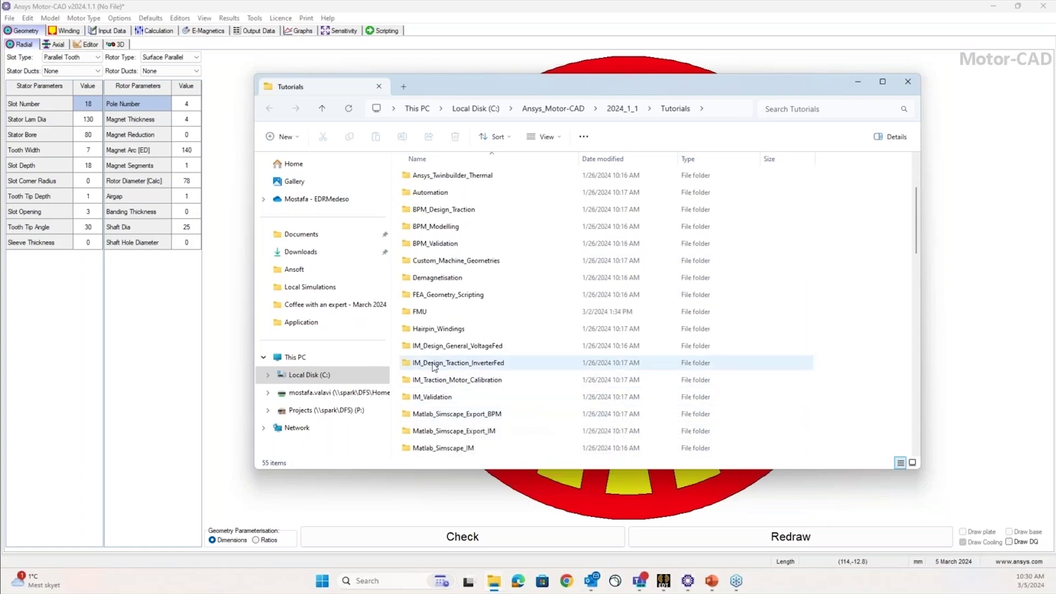
scroll(454, 367, "down", 1)
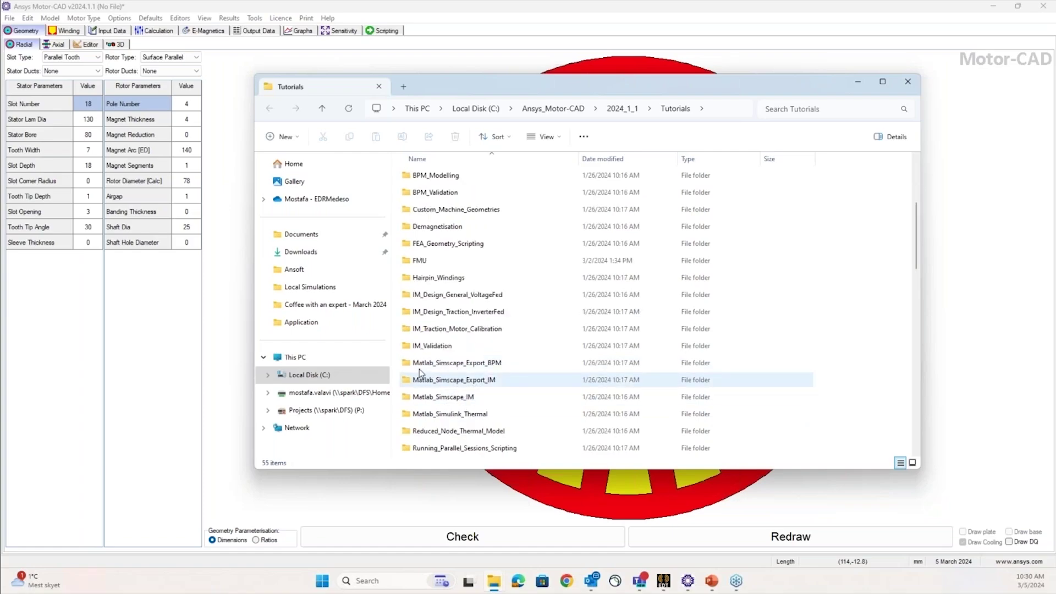
scroll(527, 398, "down", 5)
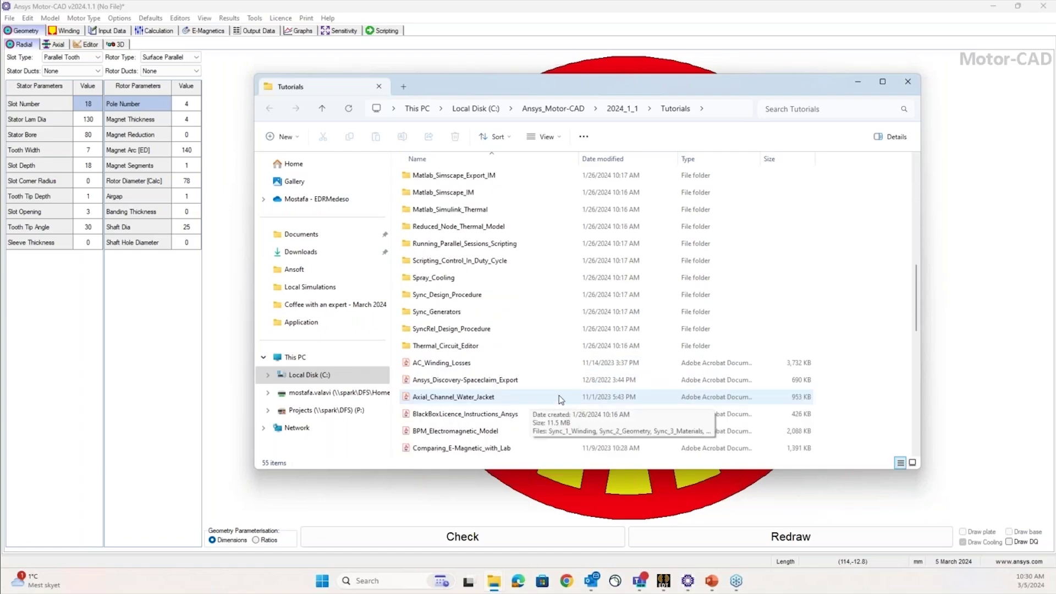
scroll(559, 392, "down", 2)
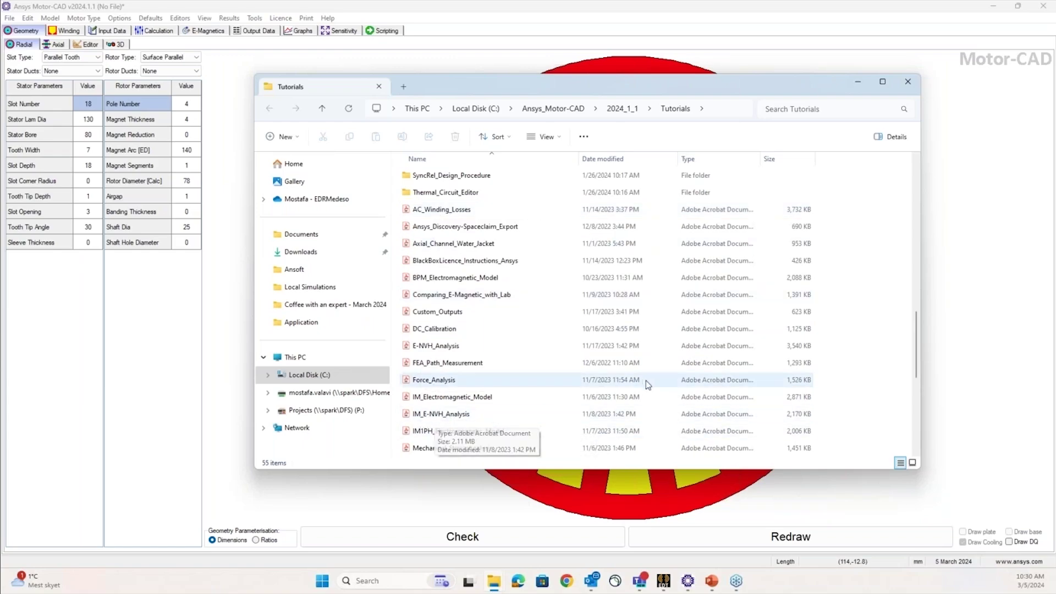
scroll(646, 381, "down", 3)
scroll(682, 388, "up", 4)
scroll(682, 388, "up", 10)
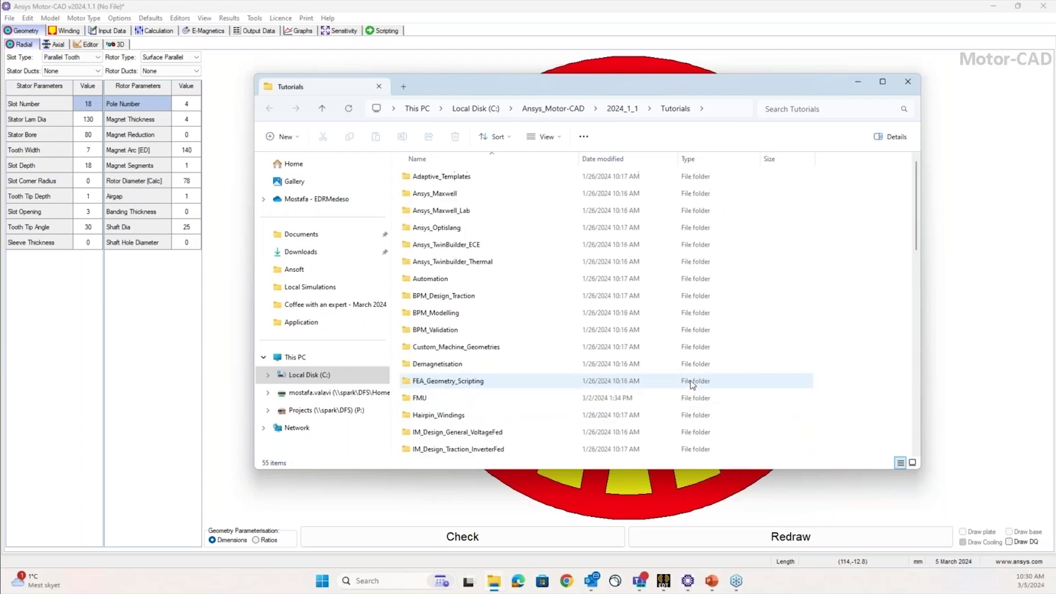
left_click(908, 82)
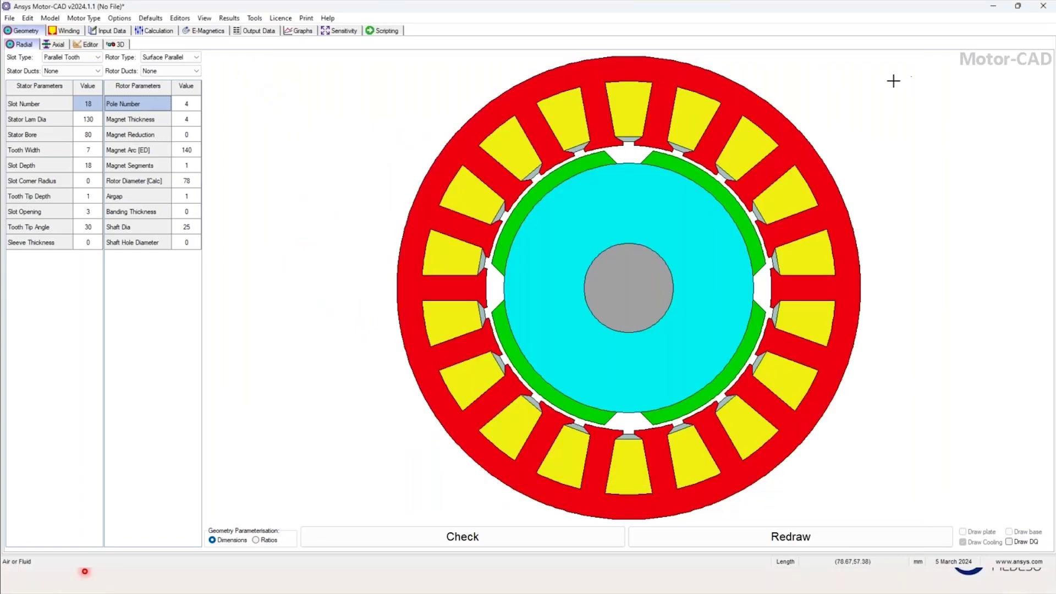